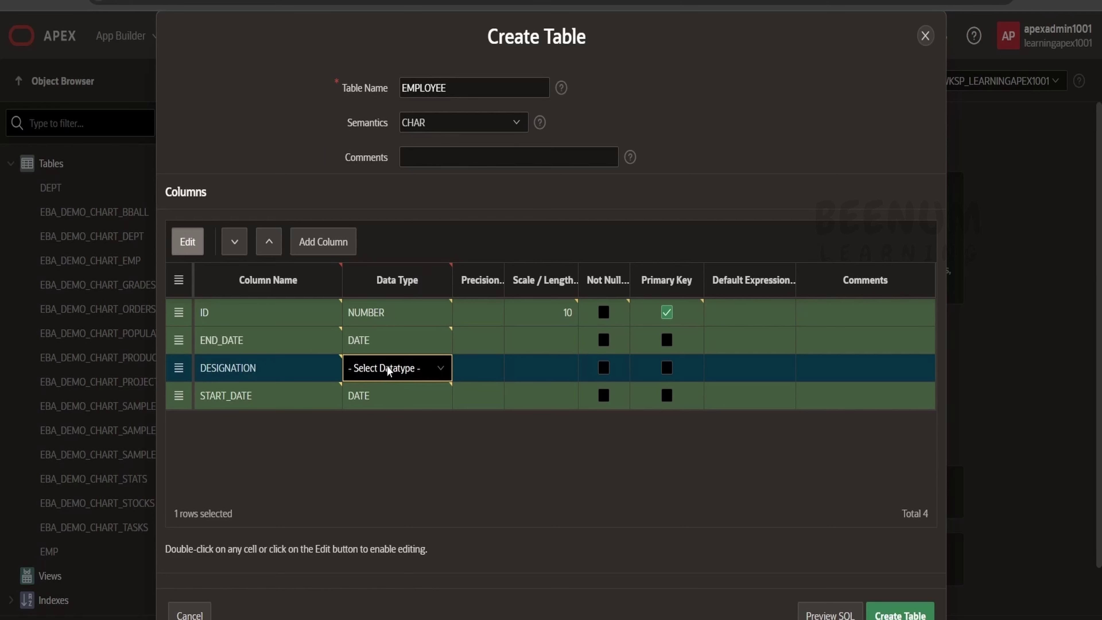
Set the DESIGNATION column's data type to VARCHAR2 and mark the column as not null
click(387, 365)
click(373, 1)
click(621, 446)
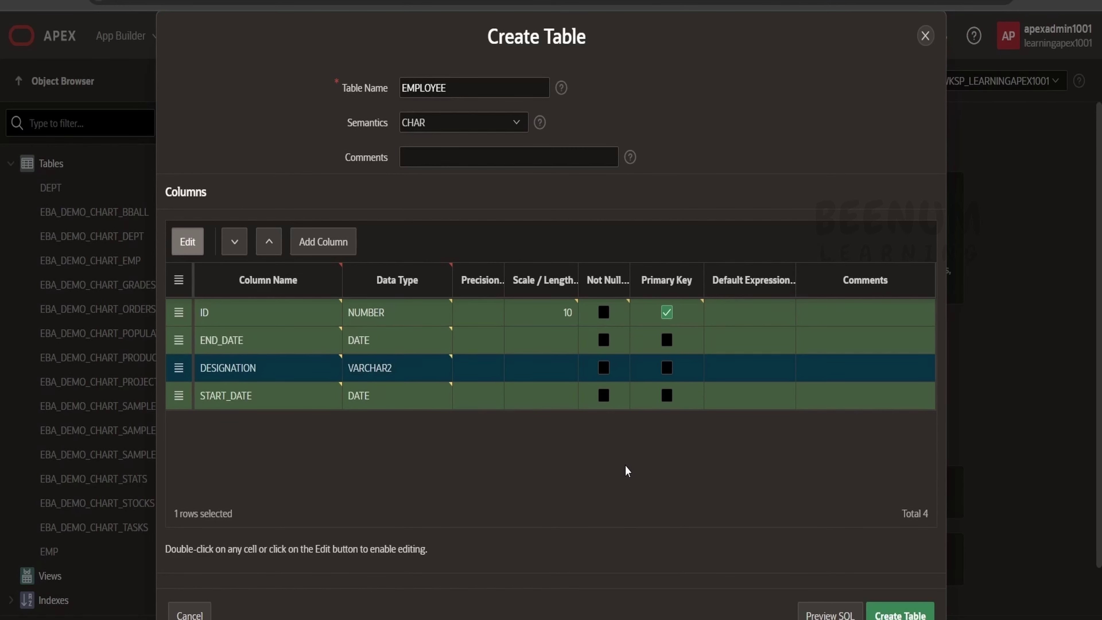
click(605, 369)
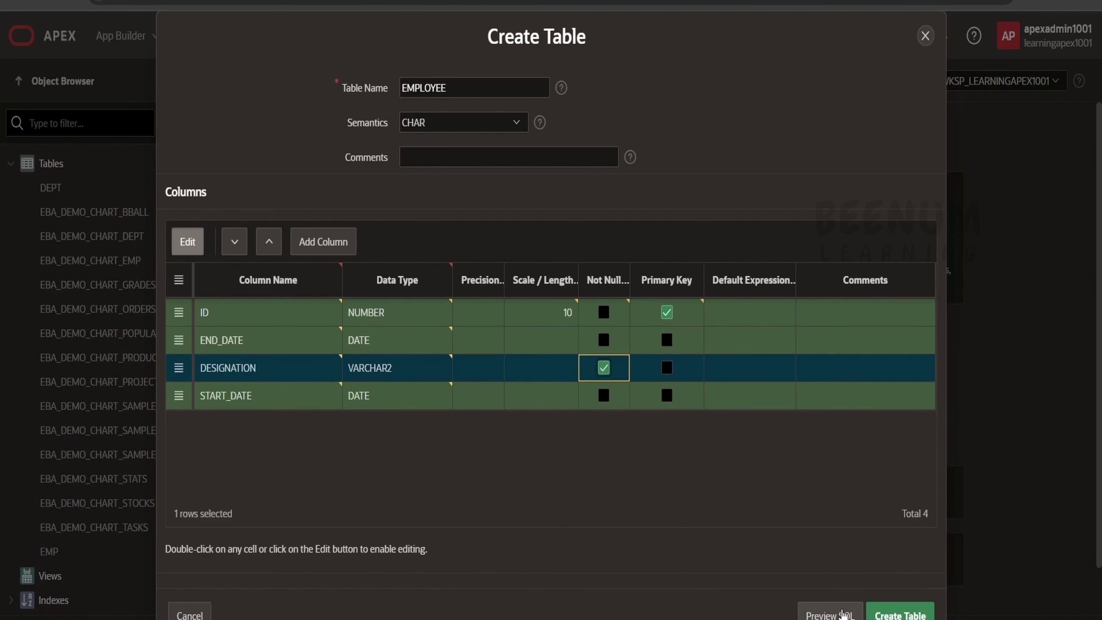
Set the DESIGNATION column's length to 100 and preview the SQL for the EMPLOYEE table
click(830, 615)
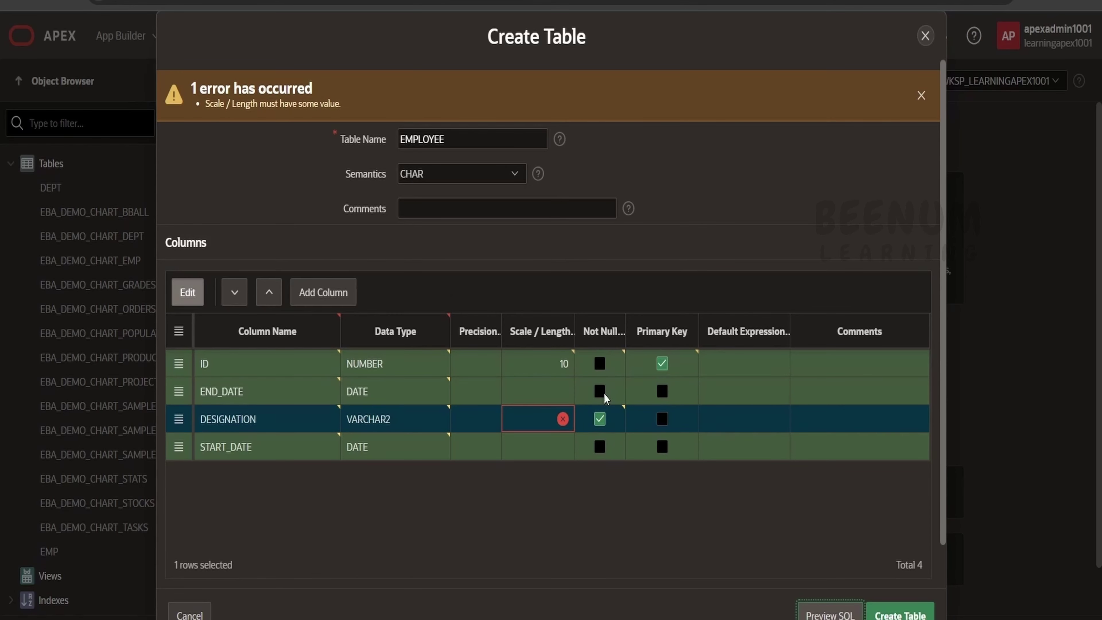
click(549, 418)
text(1)
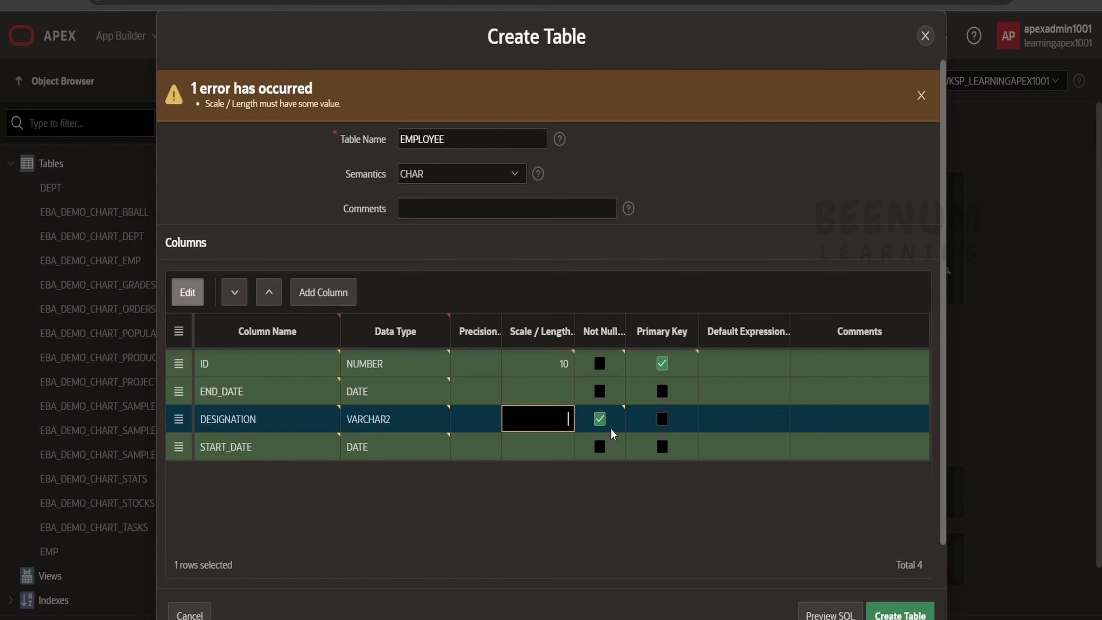
text(00)
click(821, 613)
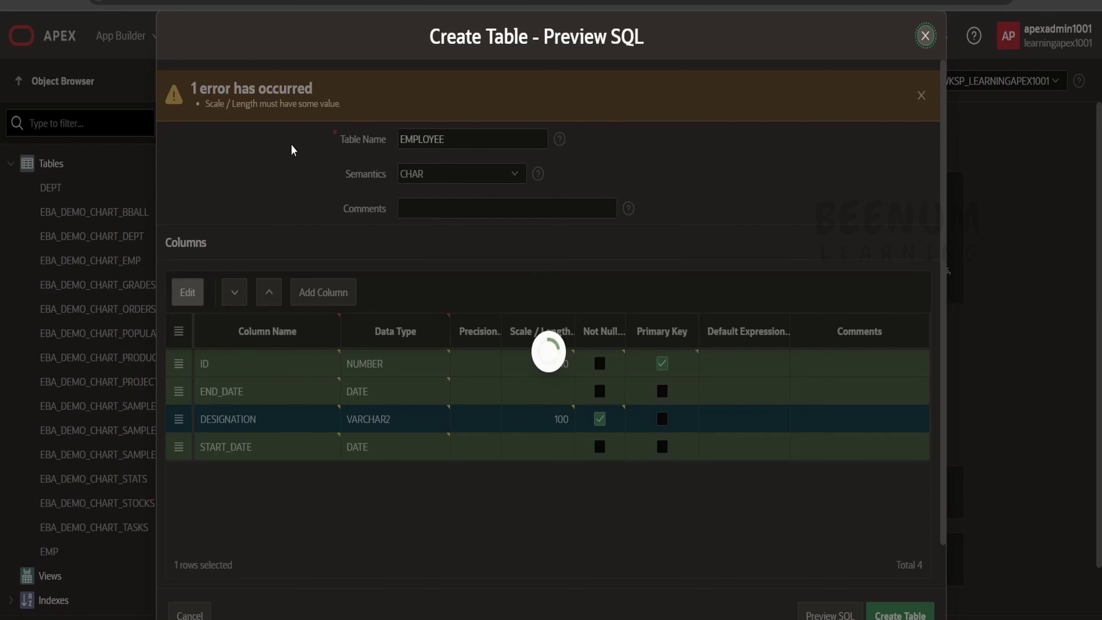
Examine the generated create table script, including the ID column and its identity clause
drag(243, 226, 155, 111)
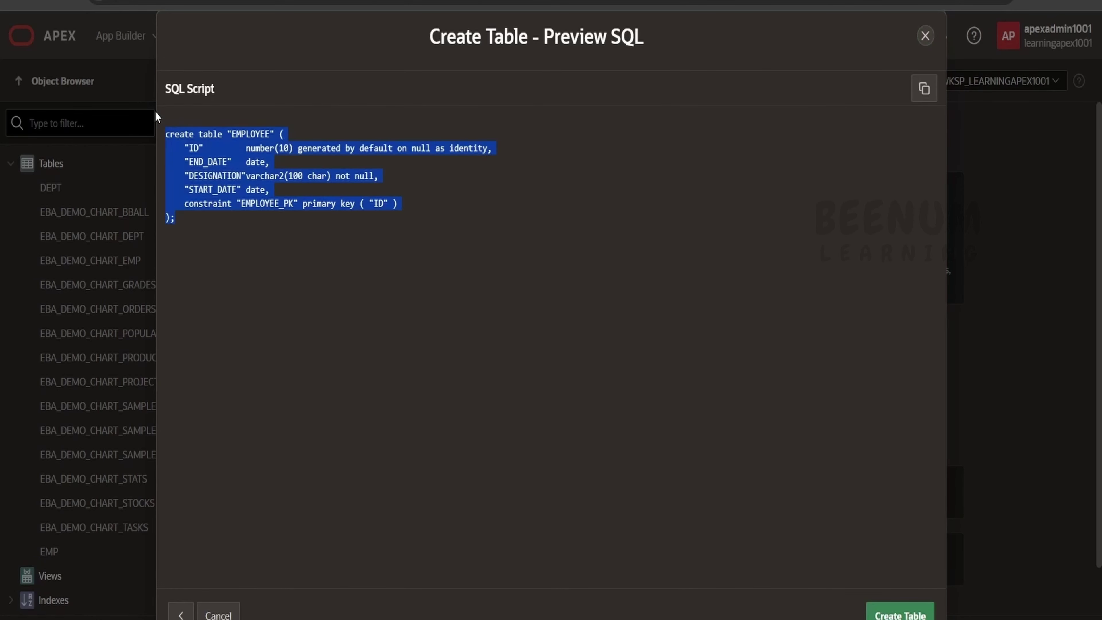
click(208, 218)
drag(207, 219, 167, 130)
click(215, 137)
drag(215, 235, 158, 137)
click(349, 153)
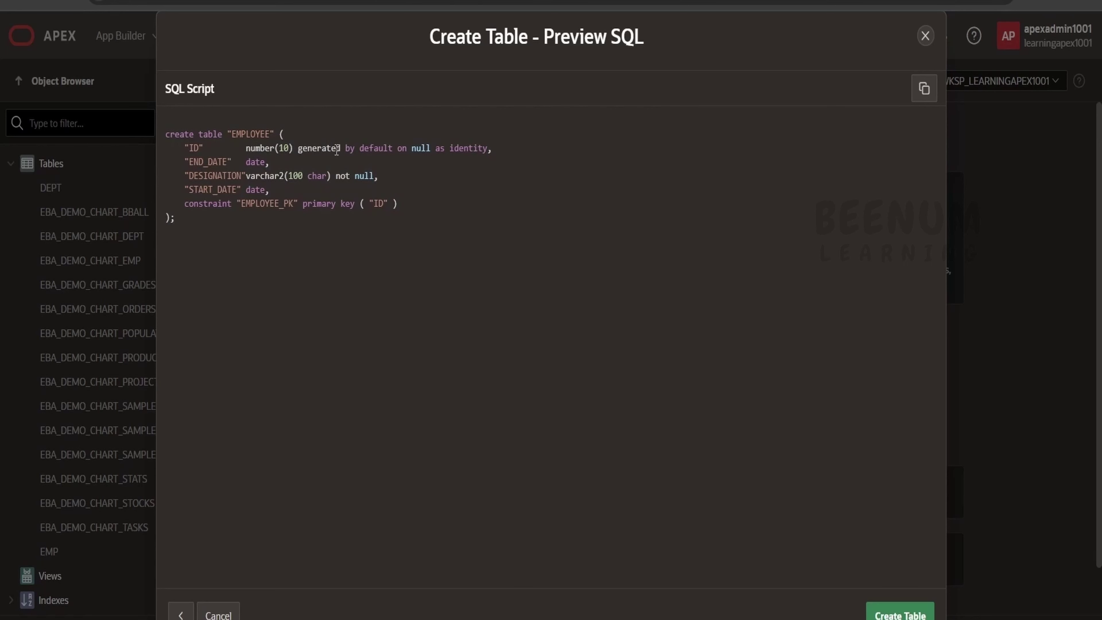
double_click(485, 147)
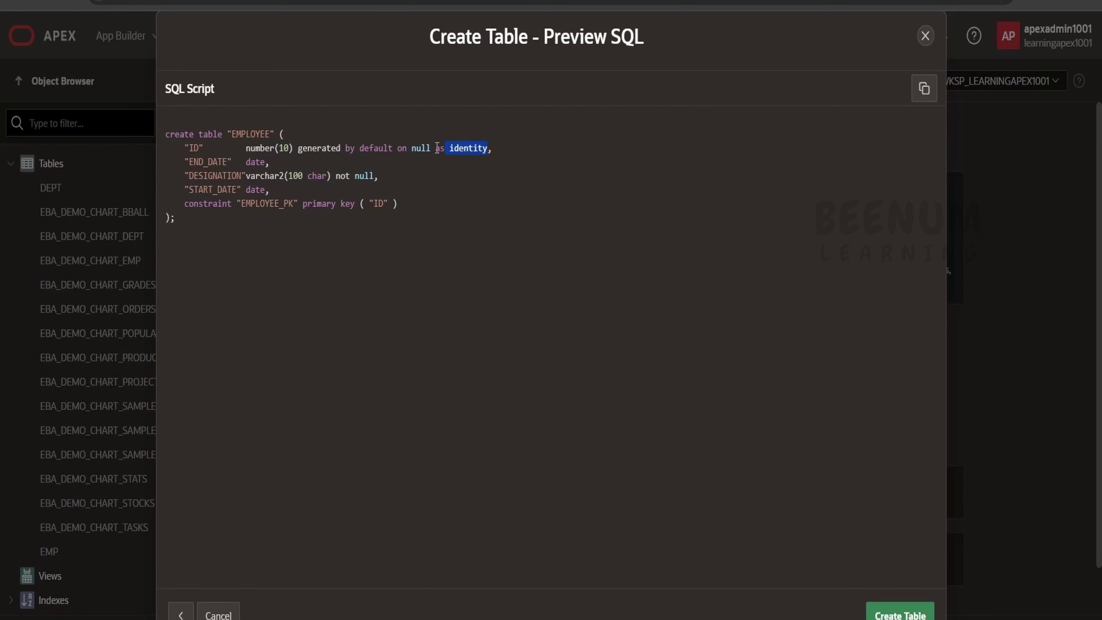
double_click(198, 149)
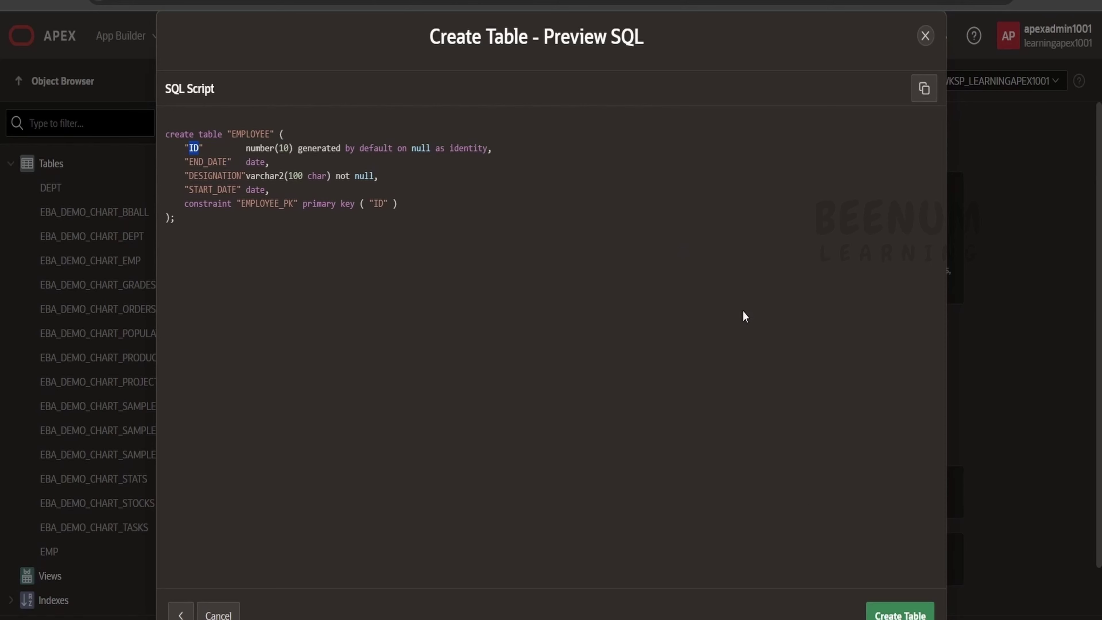
Create the EMPLOYEE table and open it from the list of tables
click(901, 613)
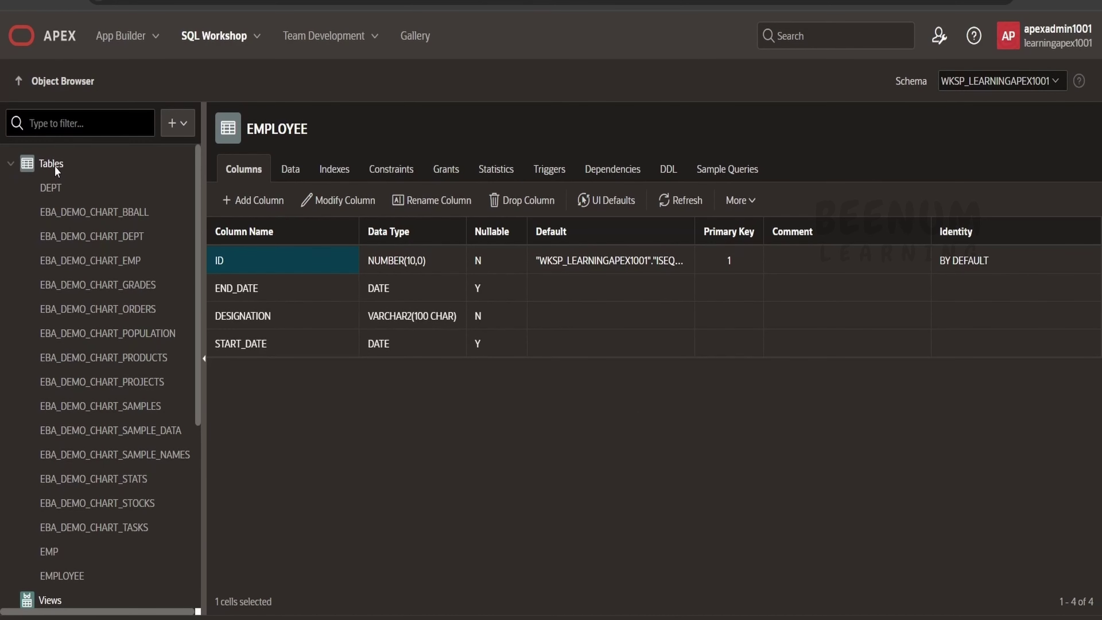
scroll(66, 412, down, 2)
click(66, 492)
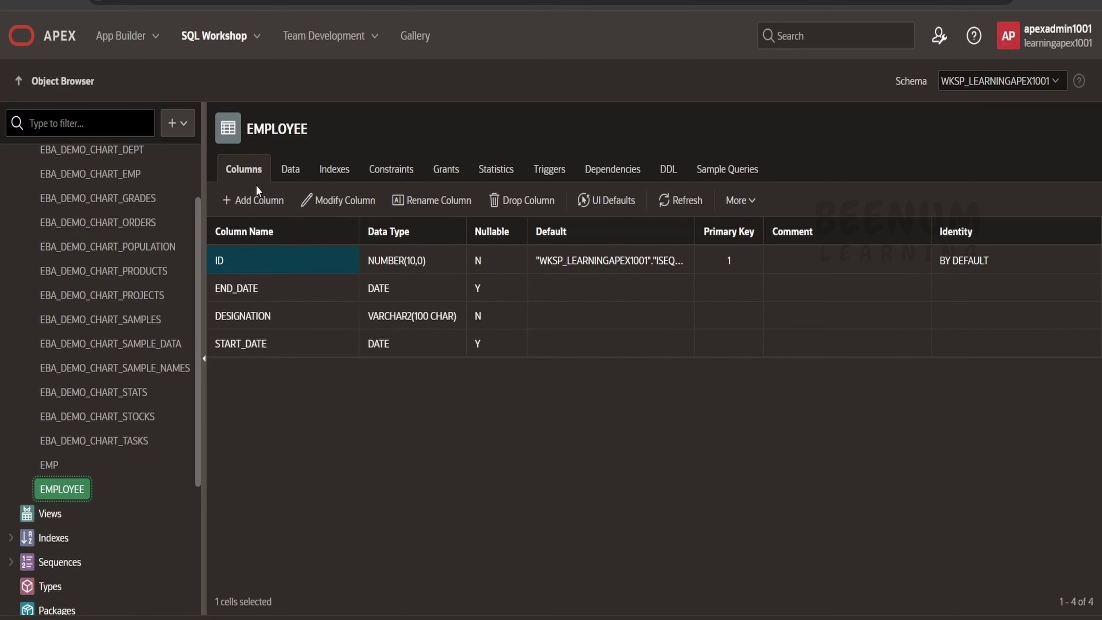
Return to the workspace home page, reopen the EMPLOYEE table through SQL Workshop's Object Browser and inspect its columns
click(65, 43)
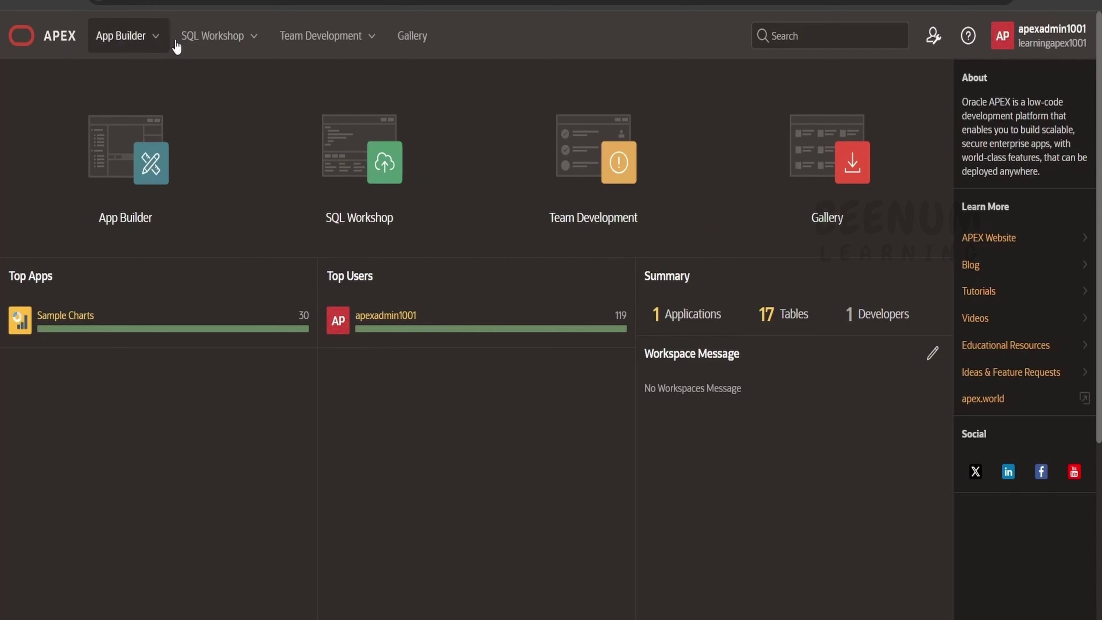
click(365, 153)
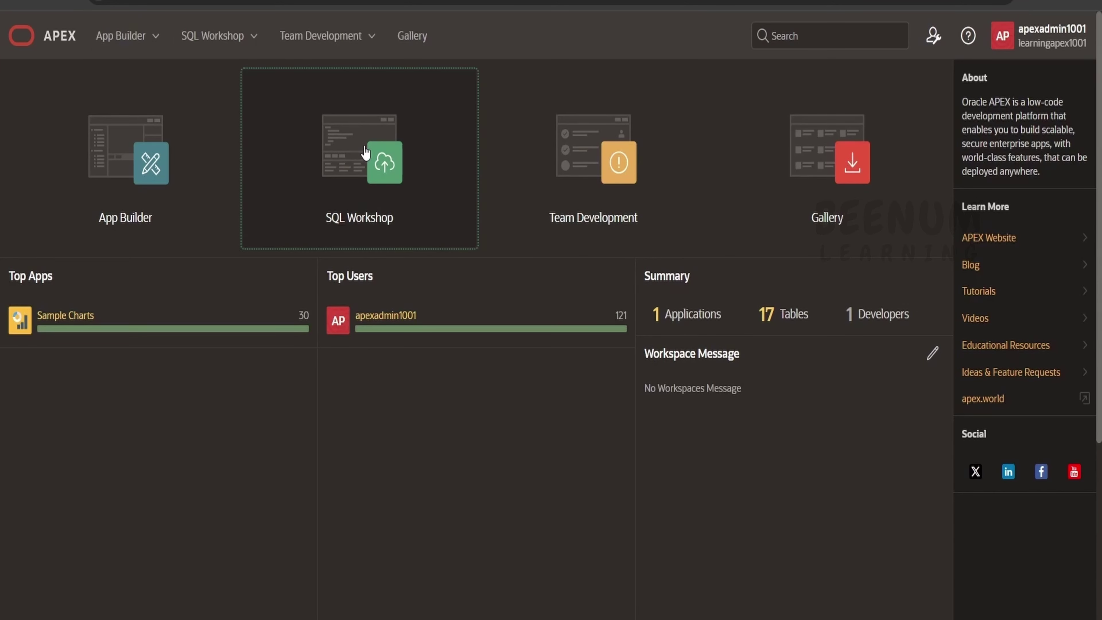
click(112, 144)
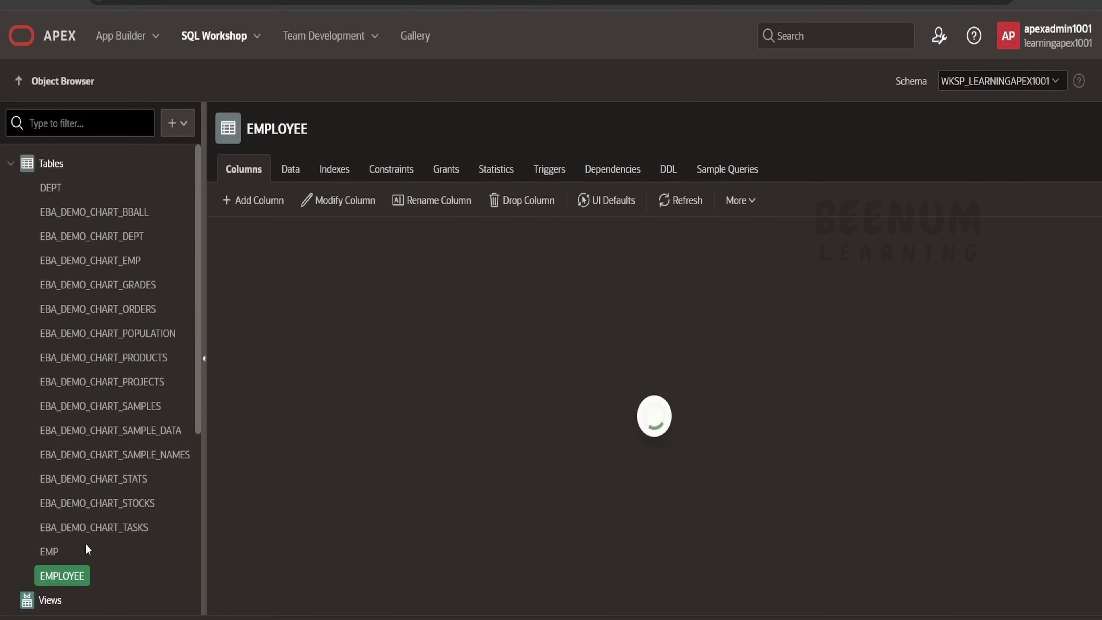
click(72, 575)
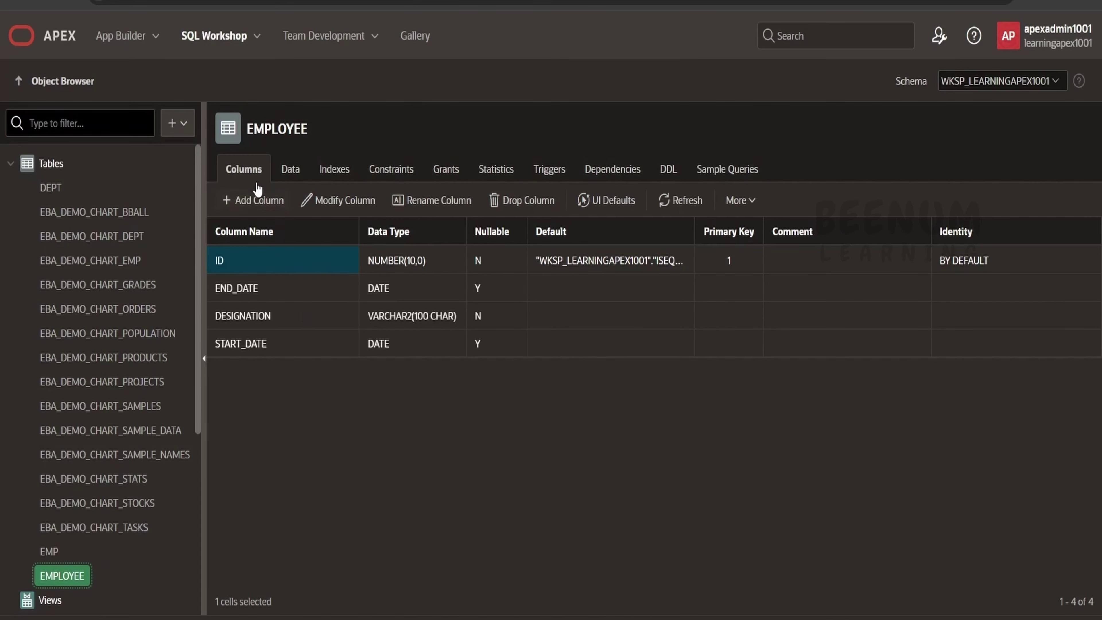
click(279, 339)
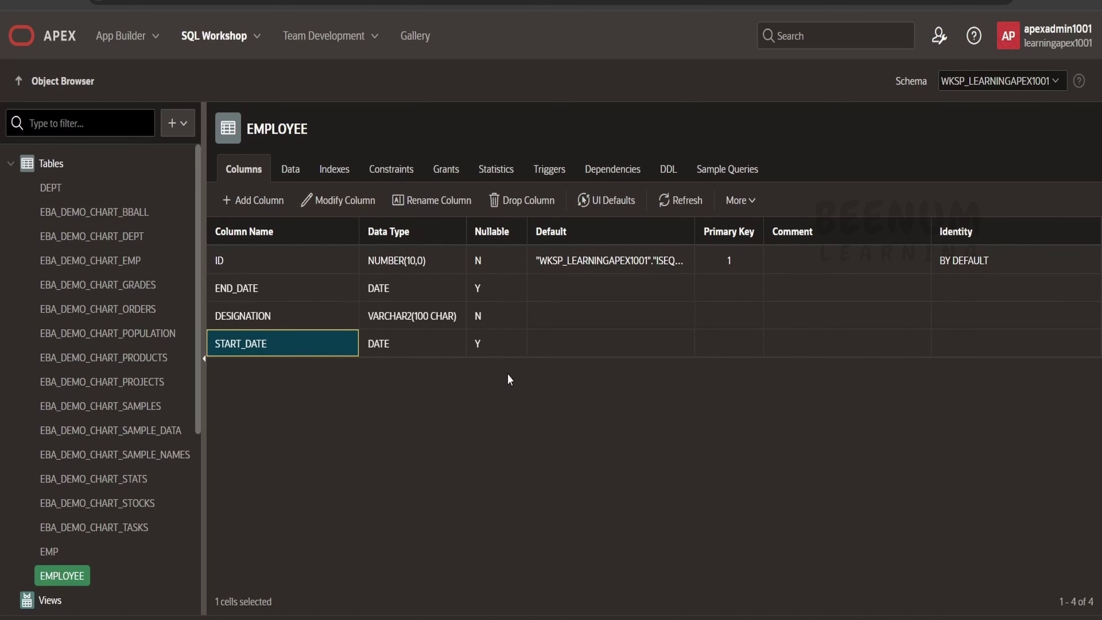
Examine the EMPLOYEE table's data, constraints and DDL script
click(290, 173)
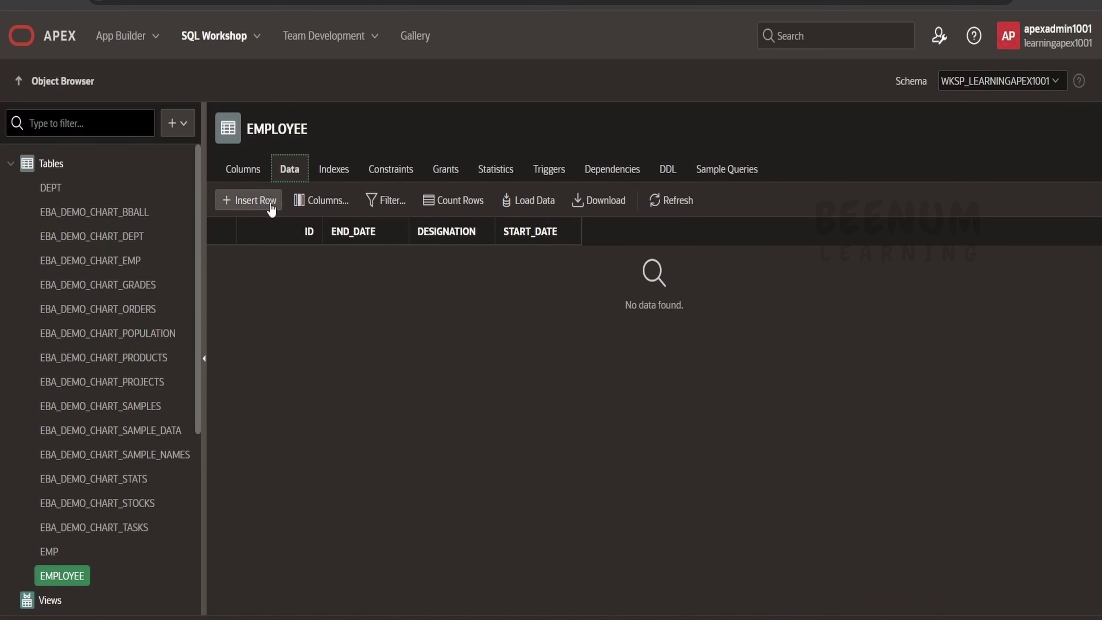
click(384, 172)
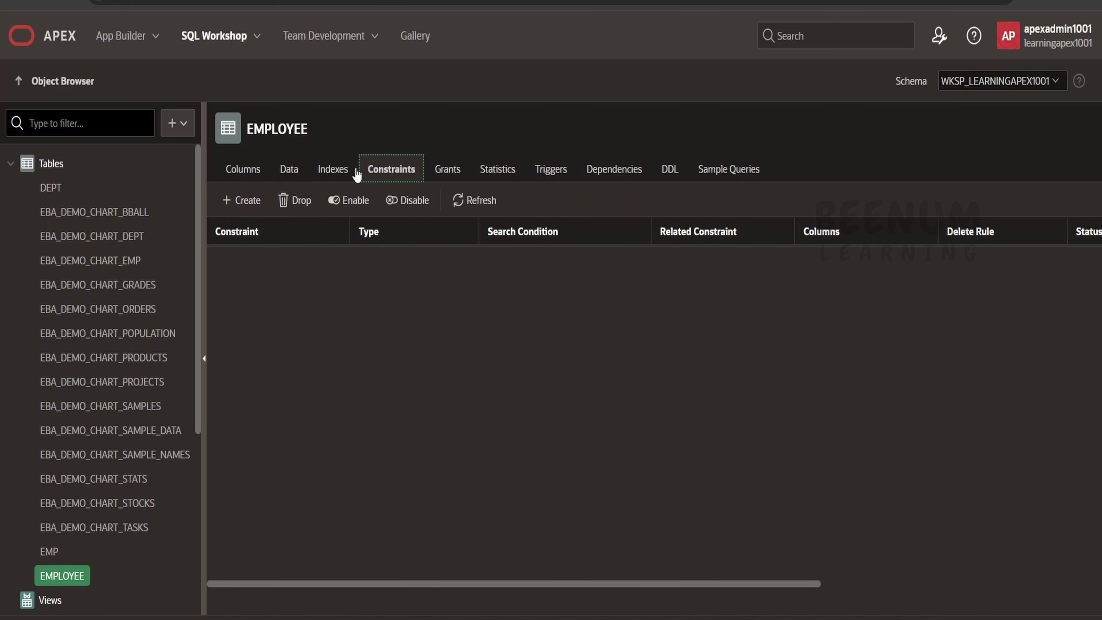
click(345, 173)
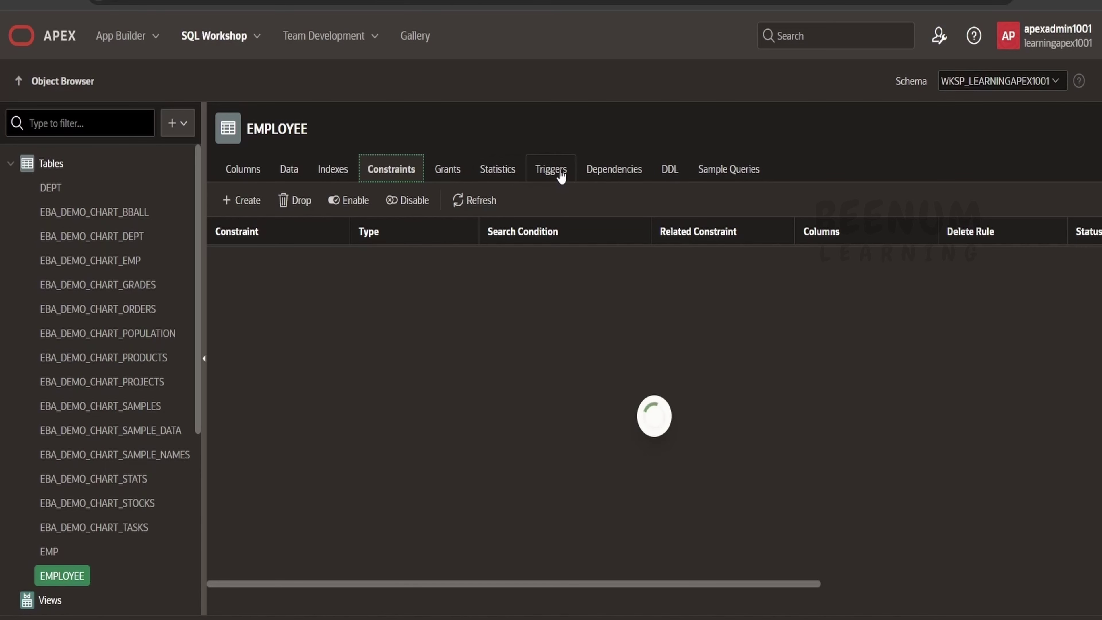
click(669, 170)
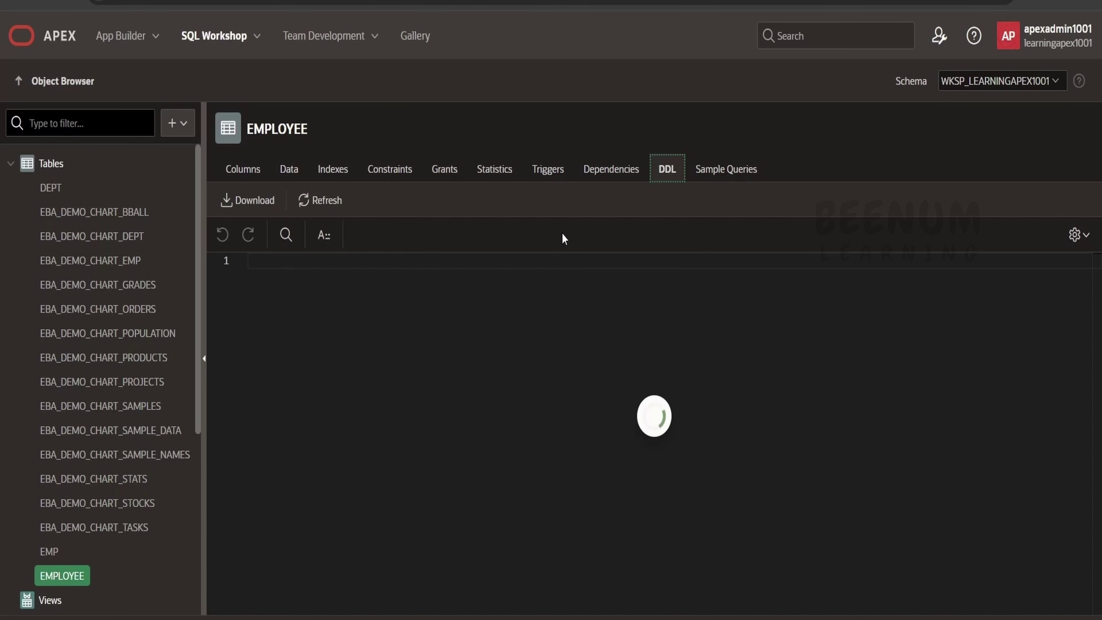
drag(304, 439, 245, 260)
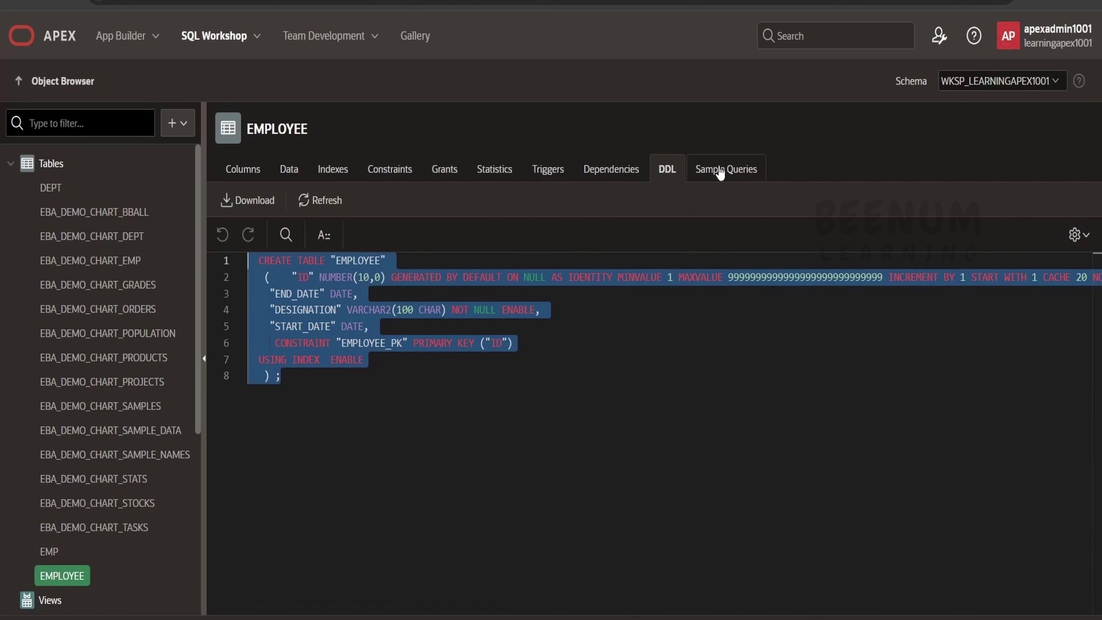
Copy the sample report query for the EMPLOYEE table and return to the table's data view
click(727, 176)
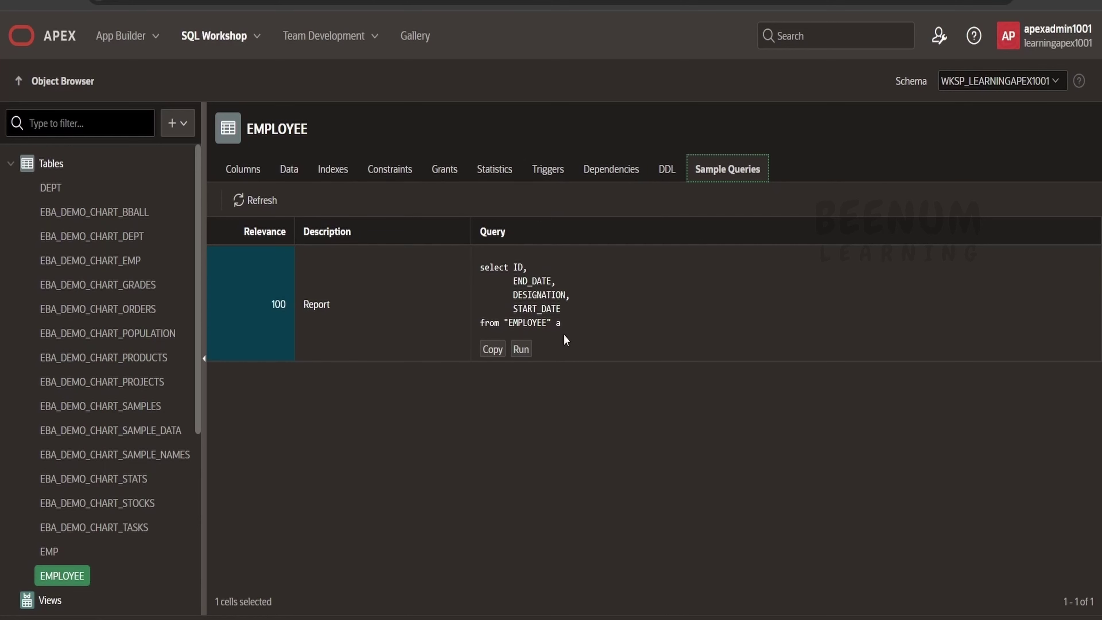
click(484, 263)
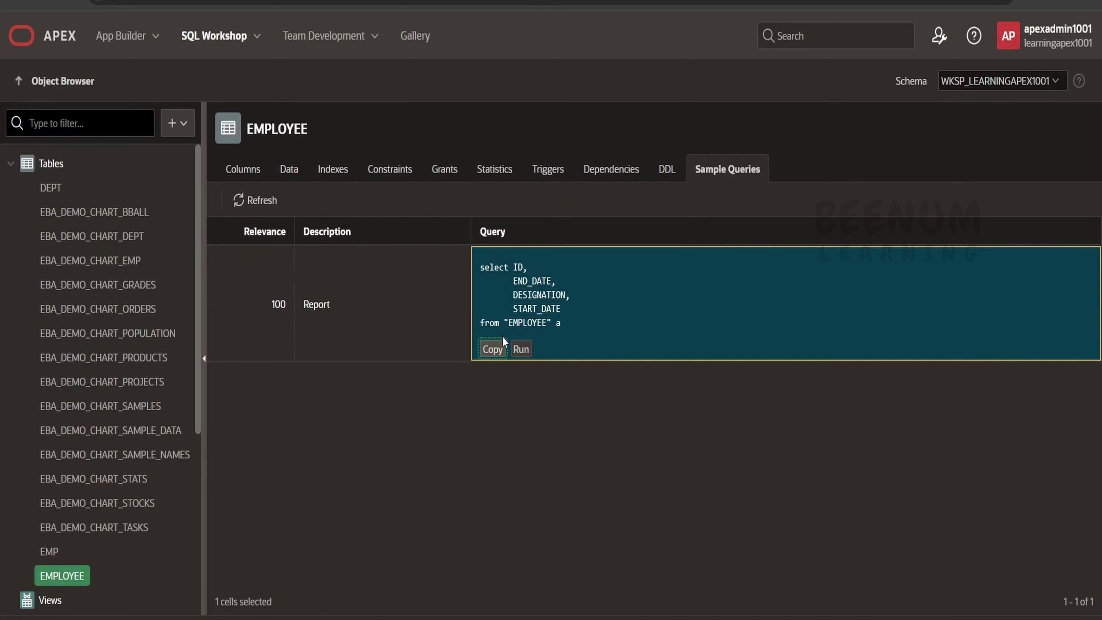
click(492, 349)
click(289, 169)
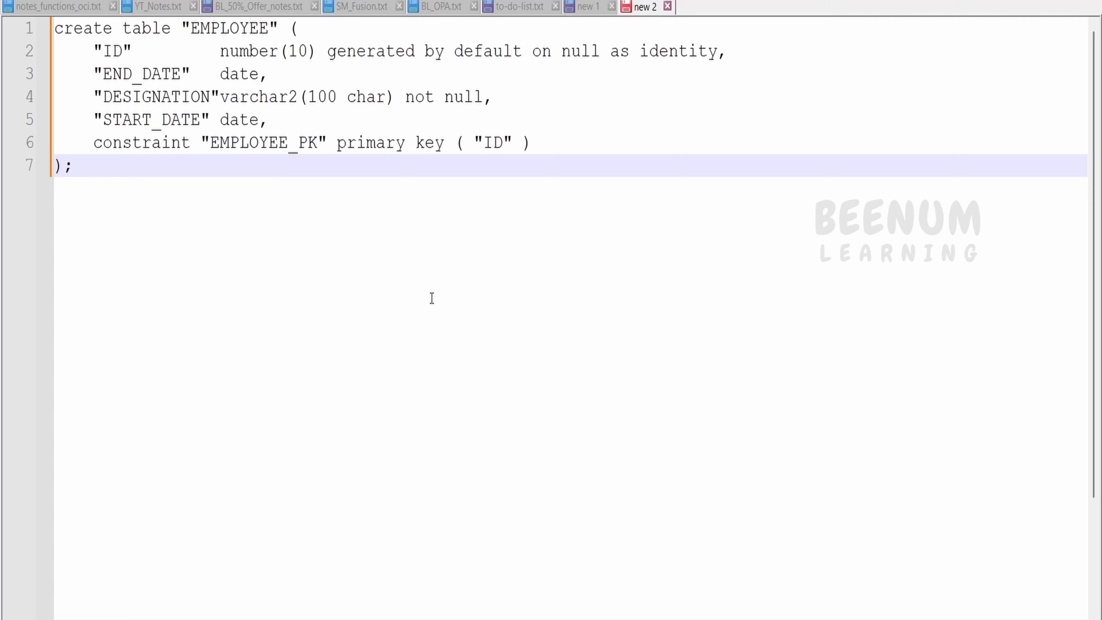
Switch to the text editor and paste the copied query a few blank lines below the create table script
key(Return)
key(Return)
key(Return)
key(Return)
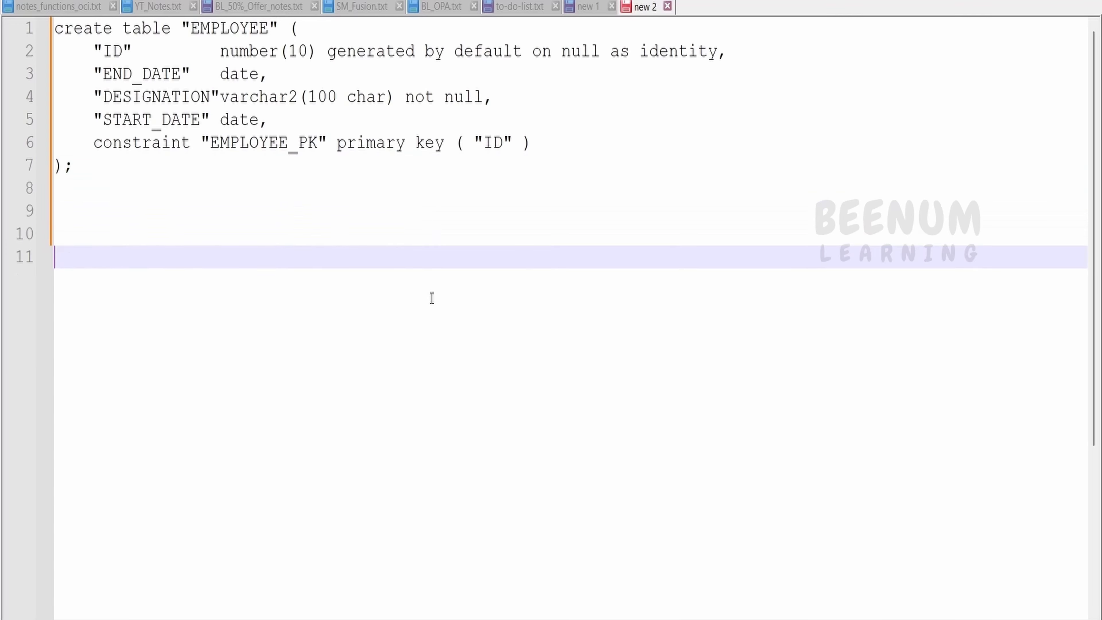
key(ctrl+v)
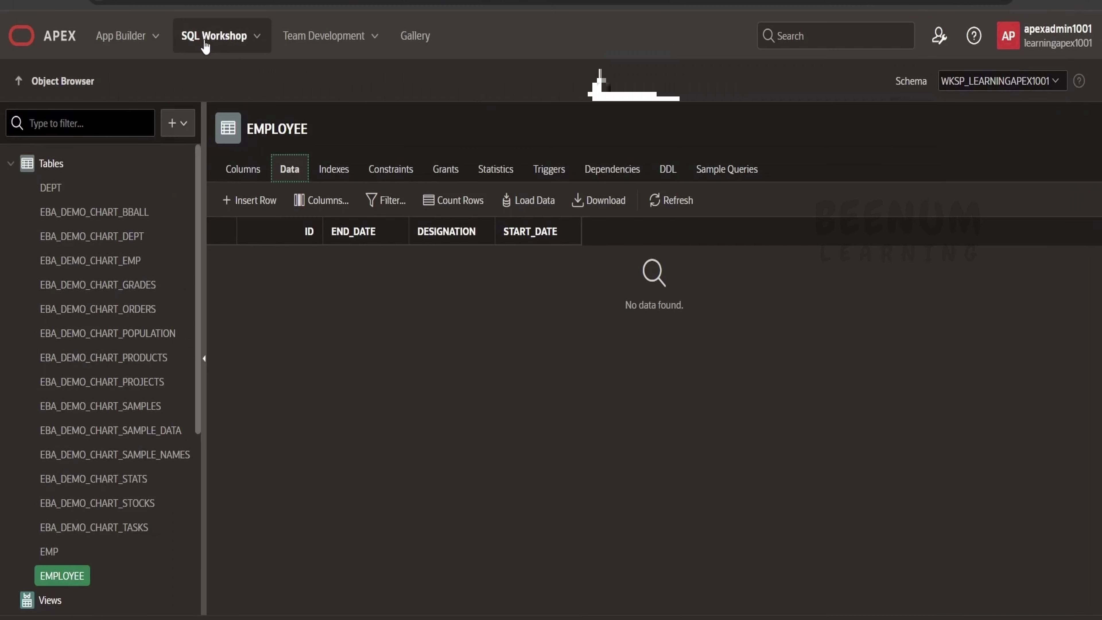
Switch back to APEX, reopen the Object Browser from SQL Workshop and look at the Load Data options for the EMPLOYEE table
click(216, 49)
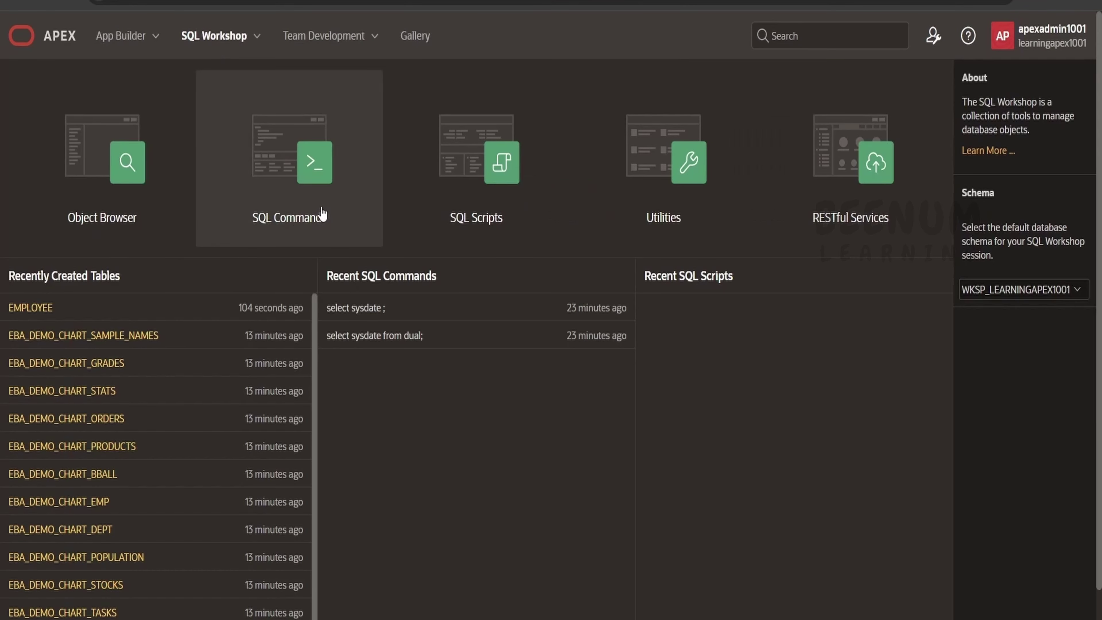
click(93, 159)
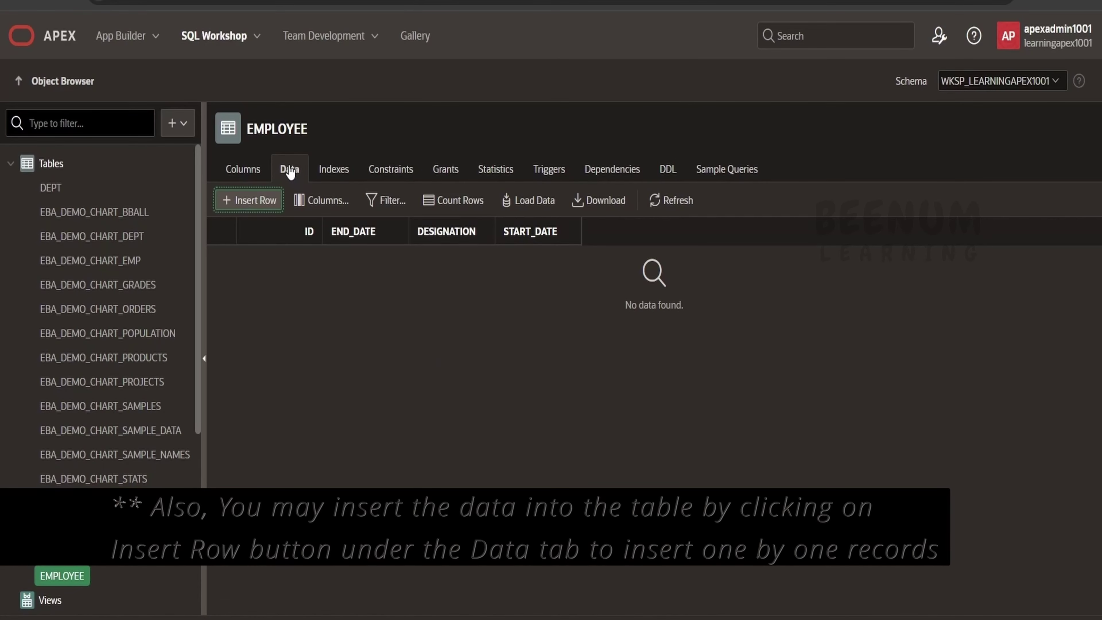
click(527, 208)
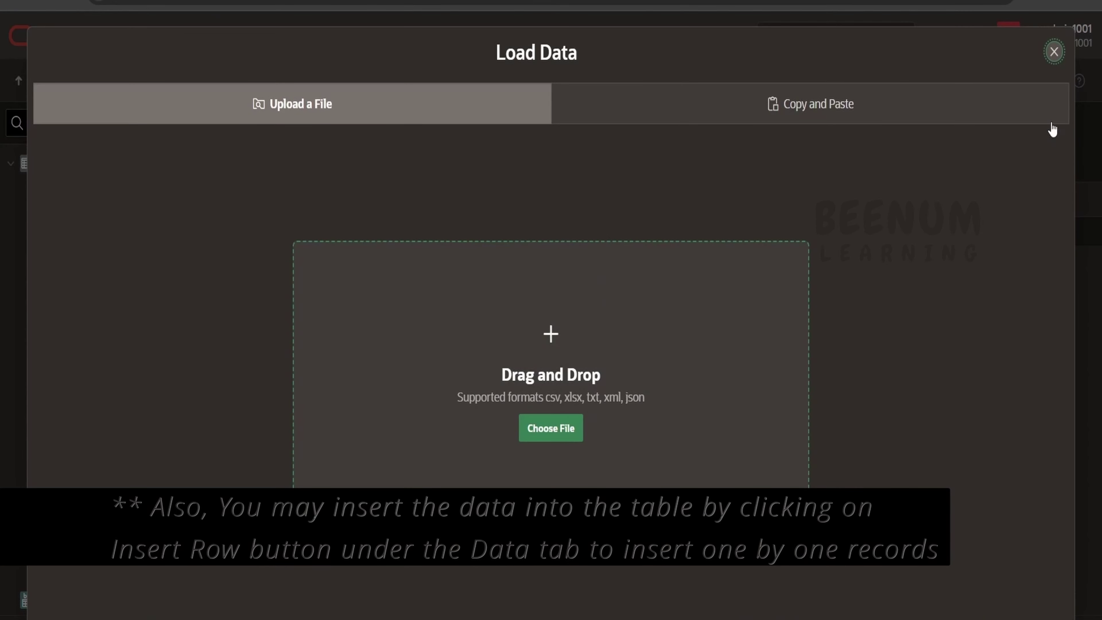
click(1059, 57)
Show the EMPLOYEE table's columns and bring up the context menu for the table in the object tree
click(243, 168)
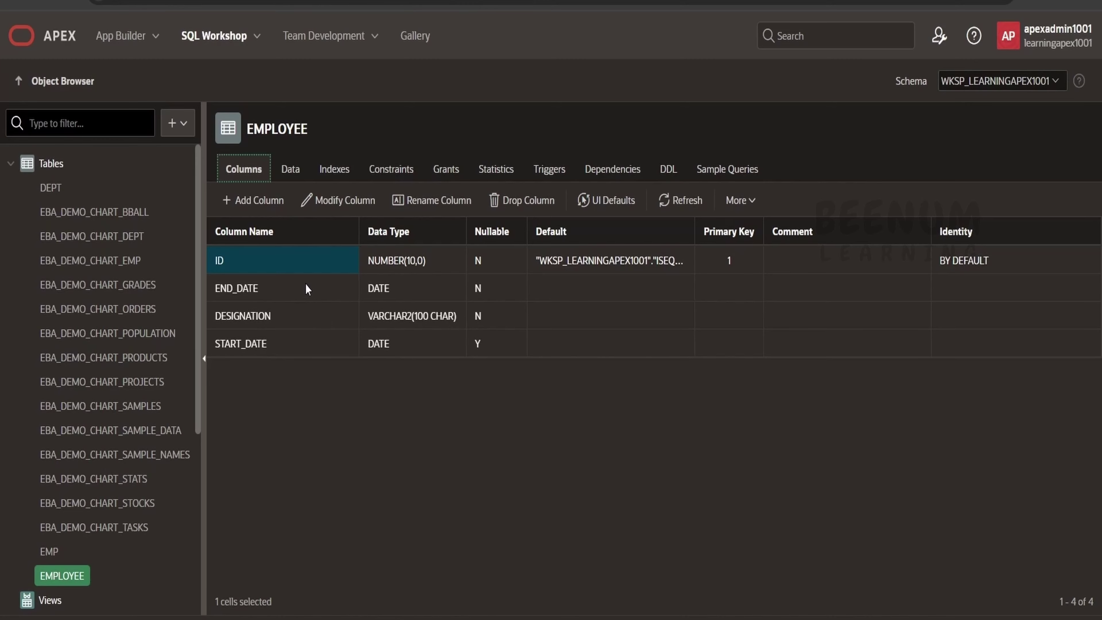
scroll(89, 330, down, 4)
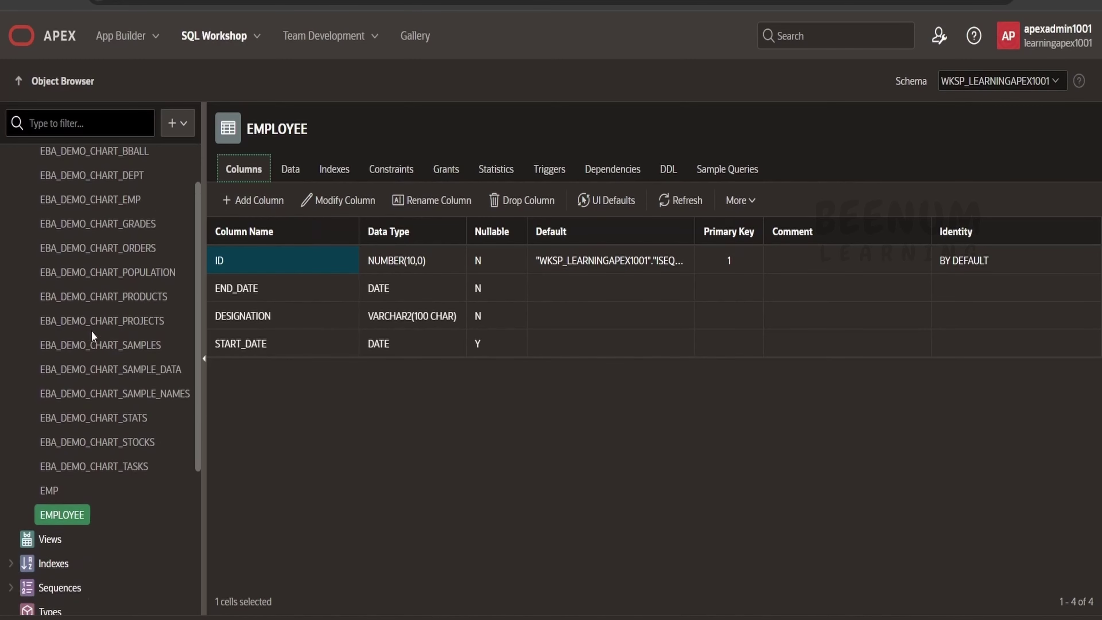
right_click(76, 405)
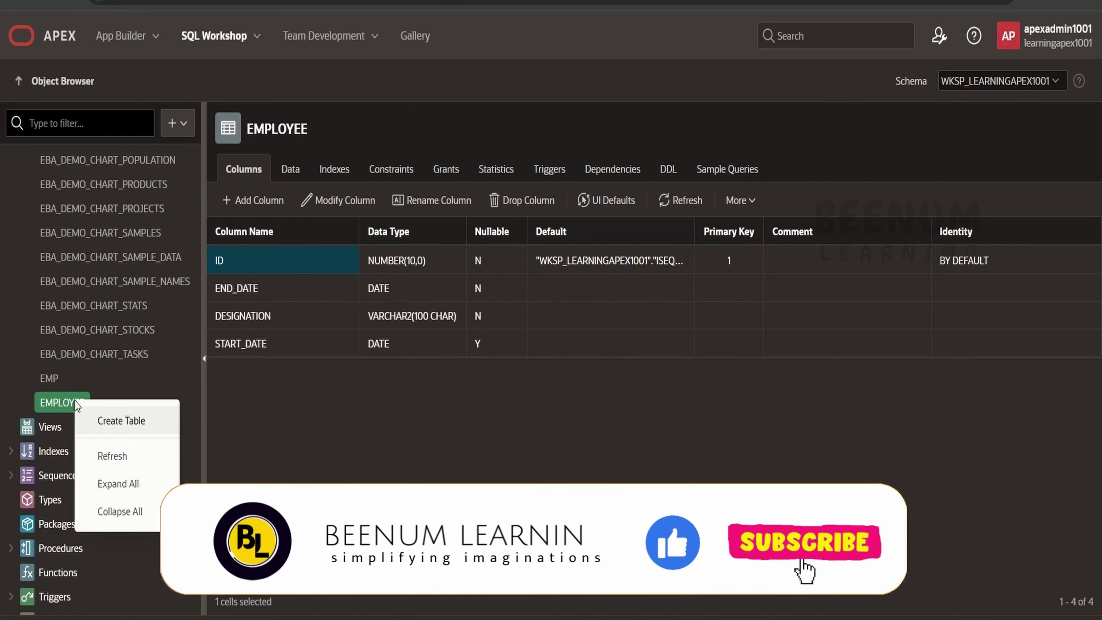